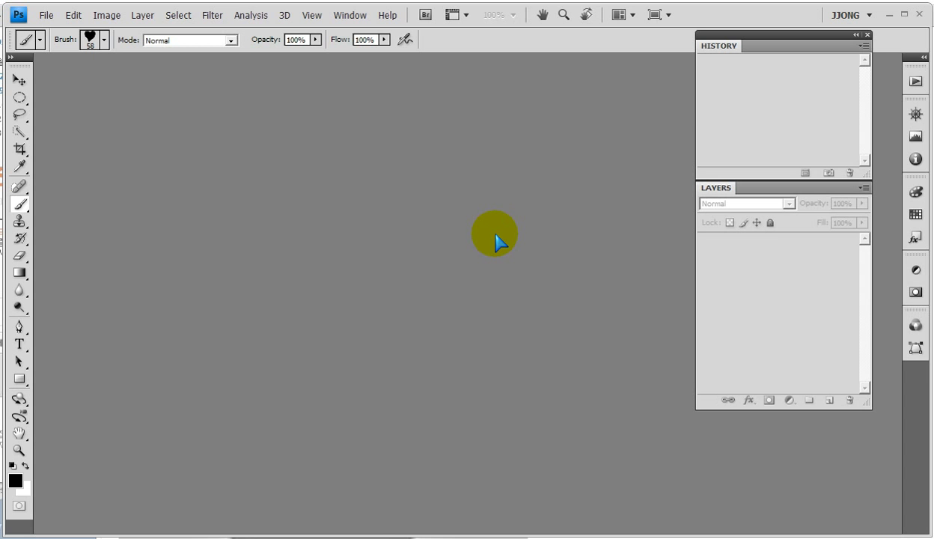
Step: Open the lips photo Sec01-03.jpg from the Sample folder
click(46, 16)
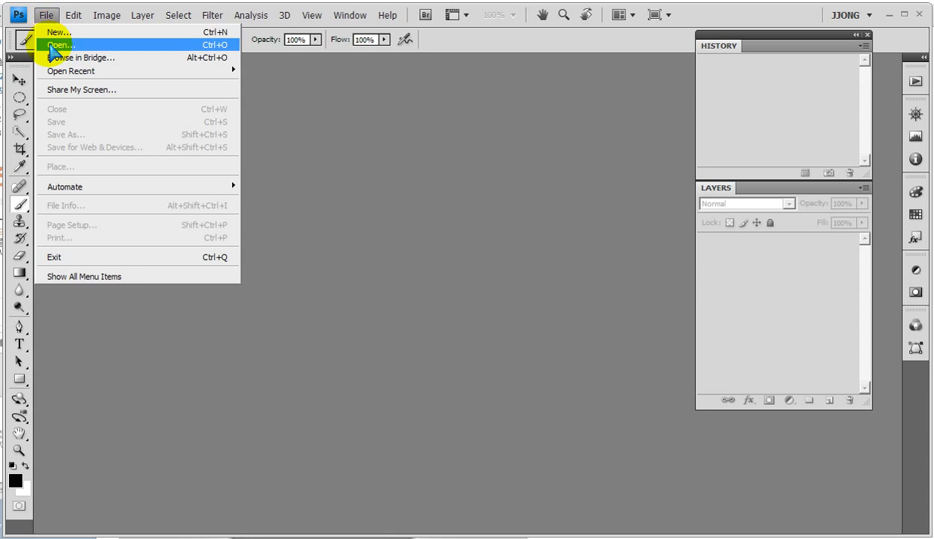
click(50, 45)
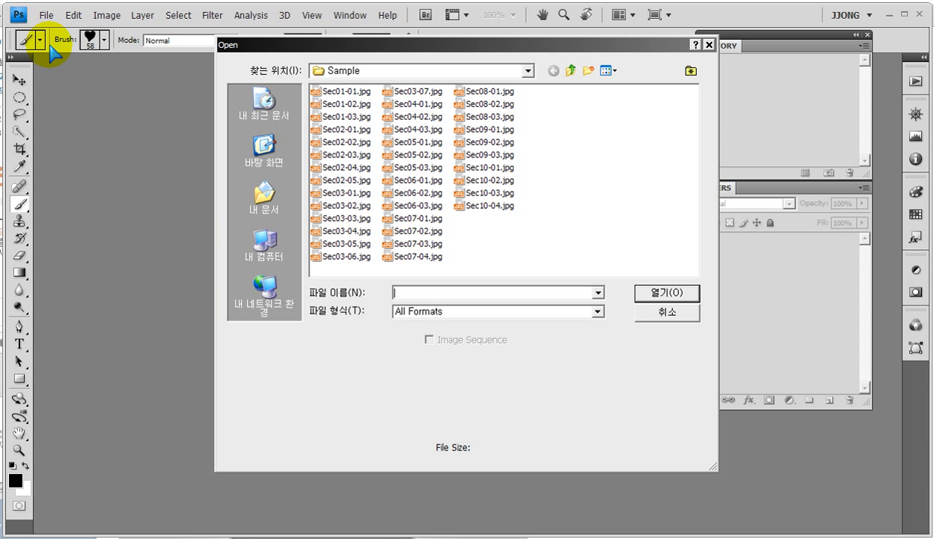
click(333, 116)
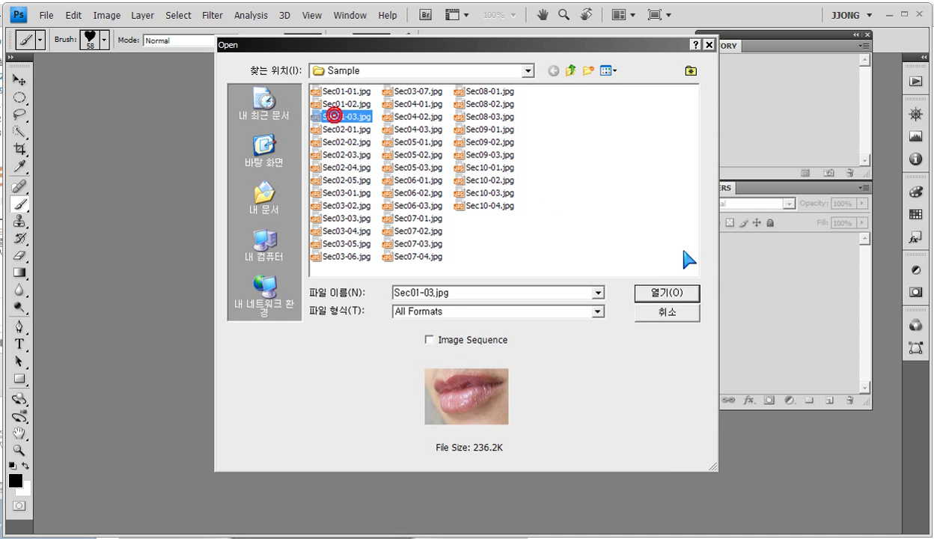
click(663, 292)
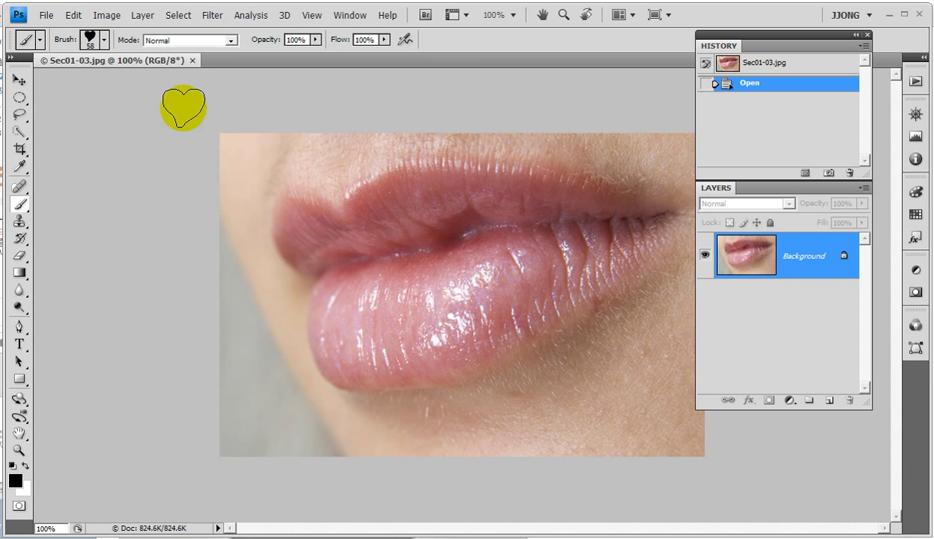
Step: Float and enlarge the photo window, then choose the 65 px soft round brush at 0% hardness
drag(98, 59, 162, 109)
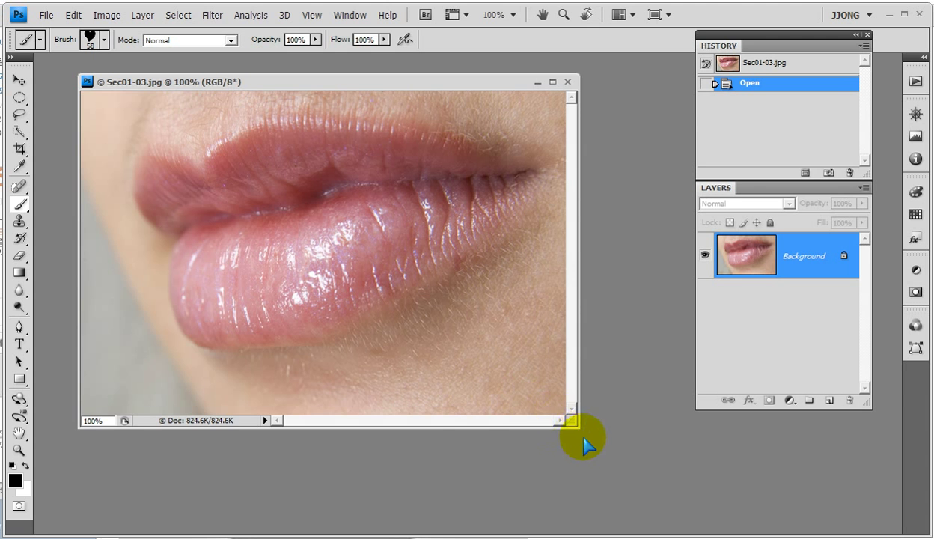
drag(577, 426, 654, 477)
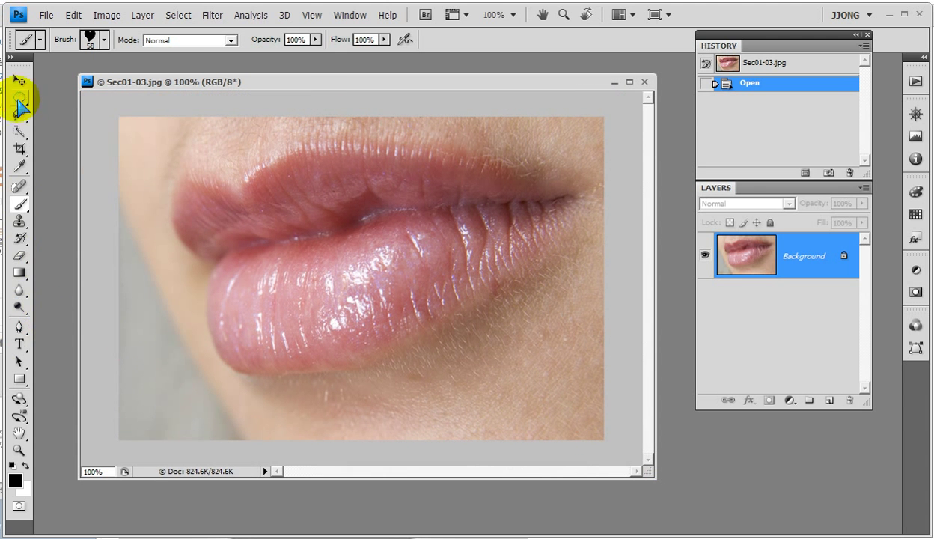
click(103, 40)
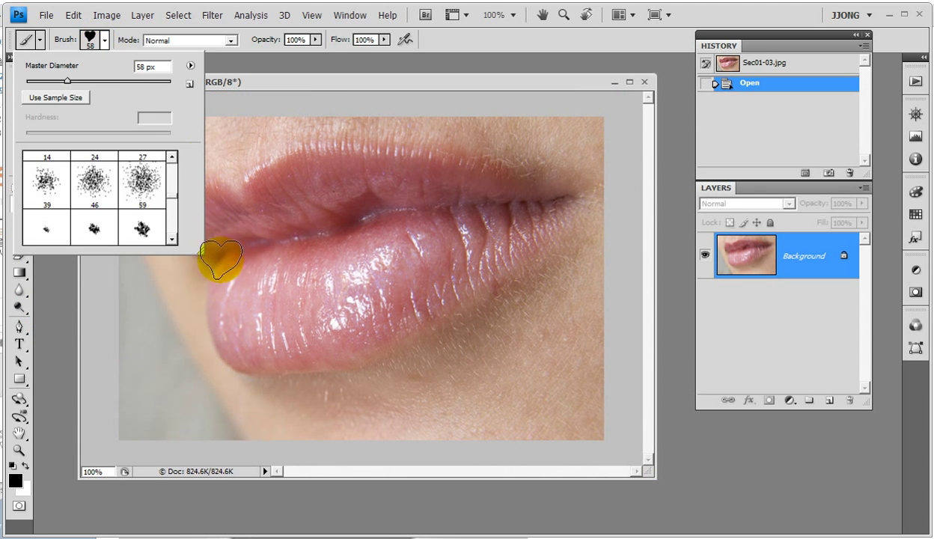
drag(200, 250, 338, 397)
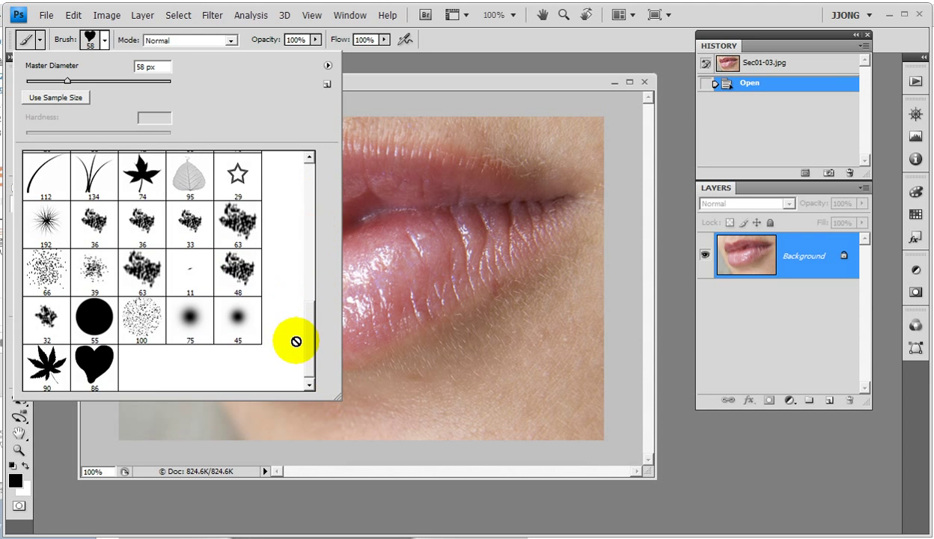
drag(309, 341, 309, 168)
click(239, 270)
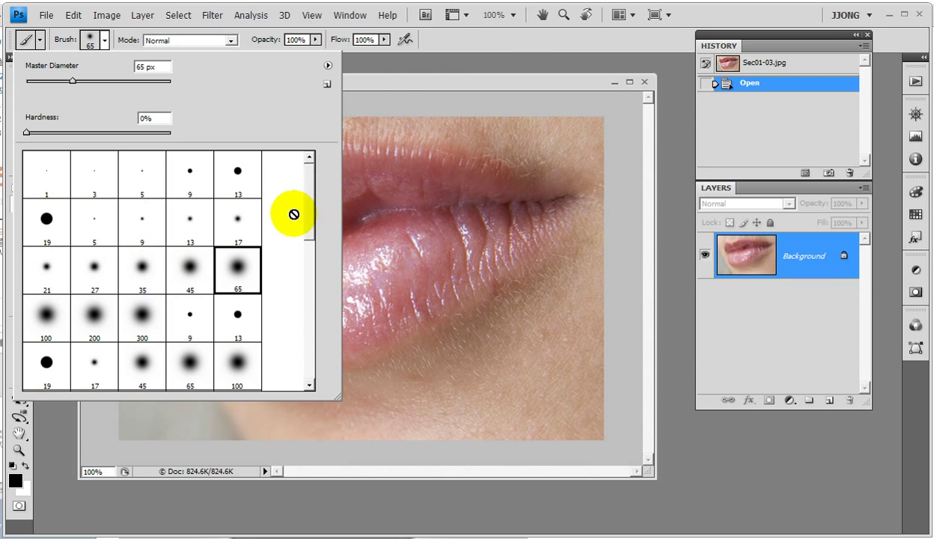
click(426, 83)
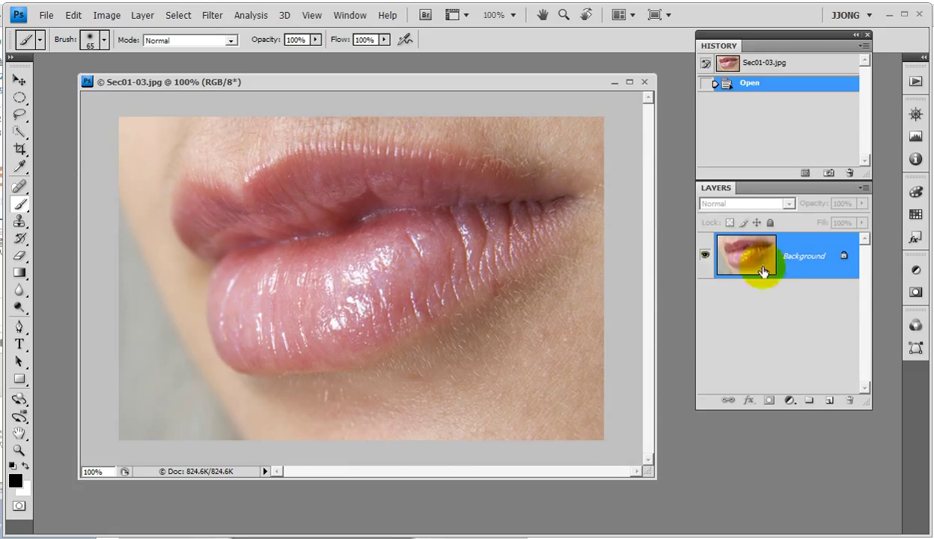
Step: Create an empty transparent Layer 1 above Background in the Layers panel, leaving its options unchanged
click(831, 403)
click(833, 400)
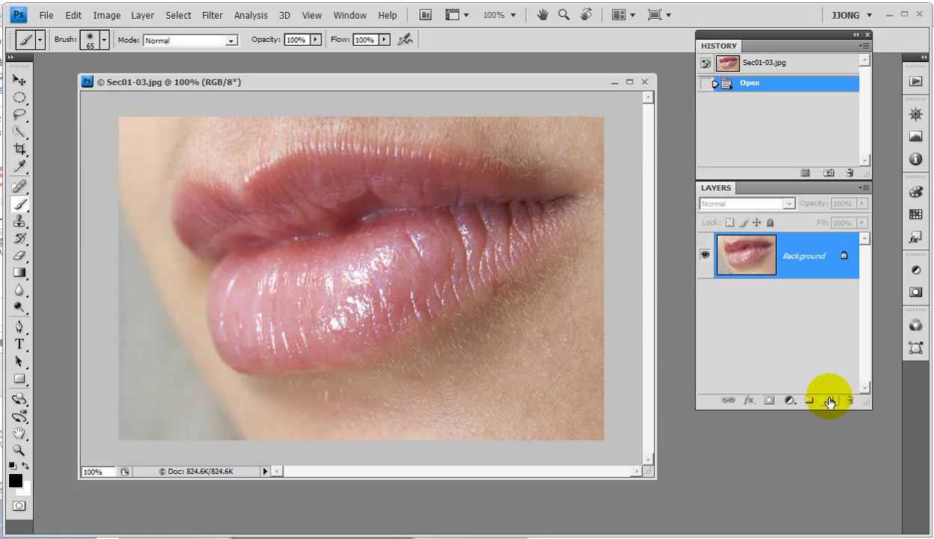
click(830, 402)
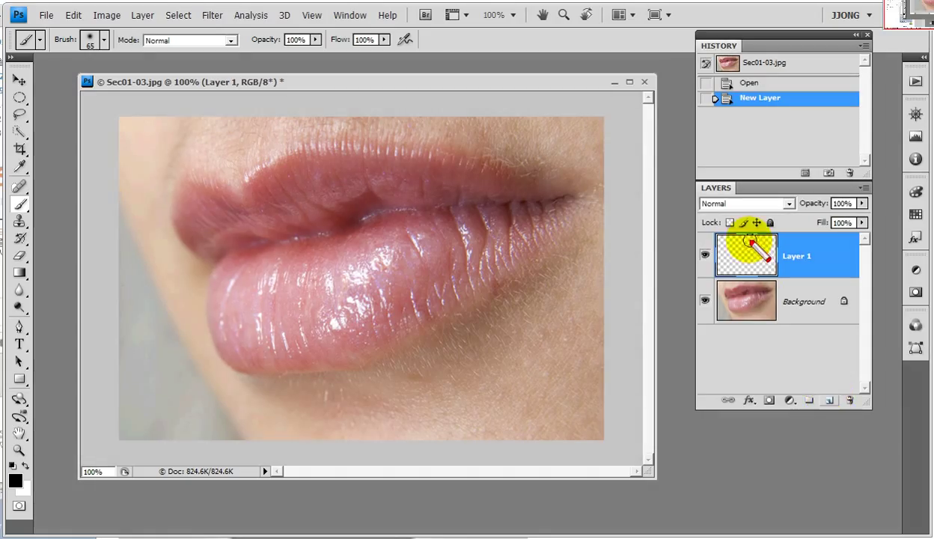
mouse_move(747, 225)
mouse_down()
mouse_move(704, 253)
mouse_move(730, 223)
mouse_up()
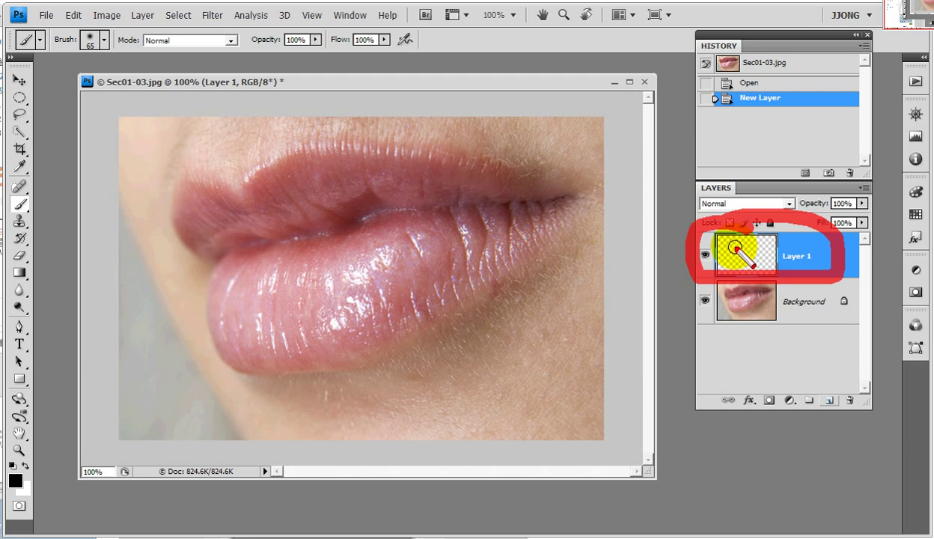
key(e)
drag(723, 252, 728, 241)
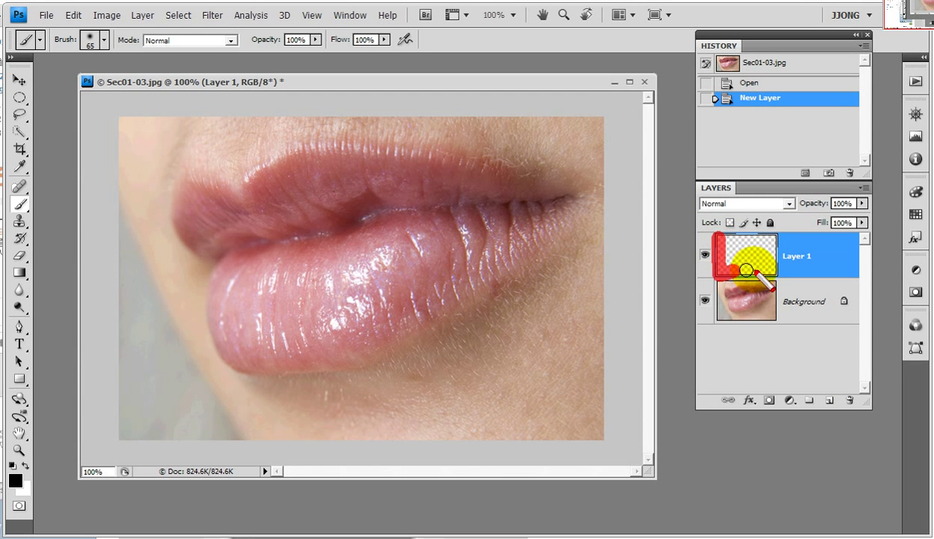
mouse_move(717, 281)
mouse_down()
mouse_move(775, 321)
mouse_move(717, 277)
mouse_up()
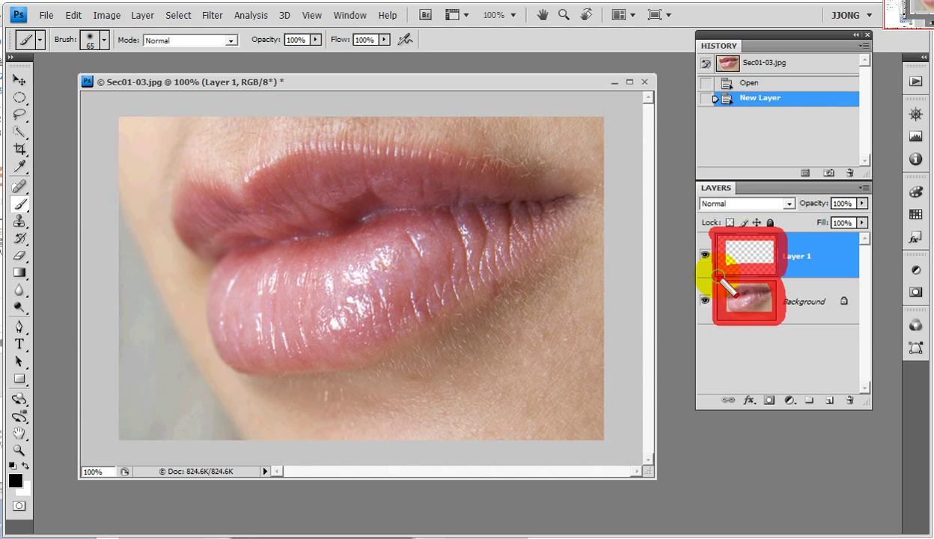
mouse_move(717, 276)
mouse_down()
mouse_move(751, 251)
mouse_move(744, 257)
mouse_up()
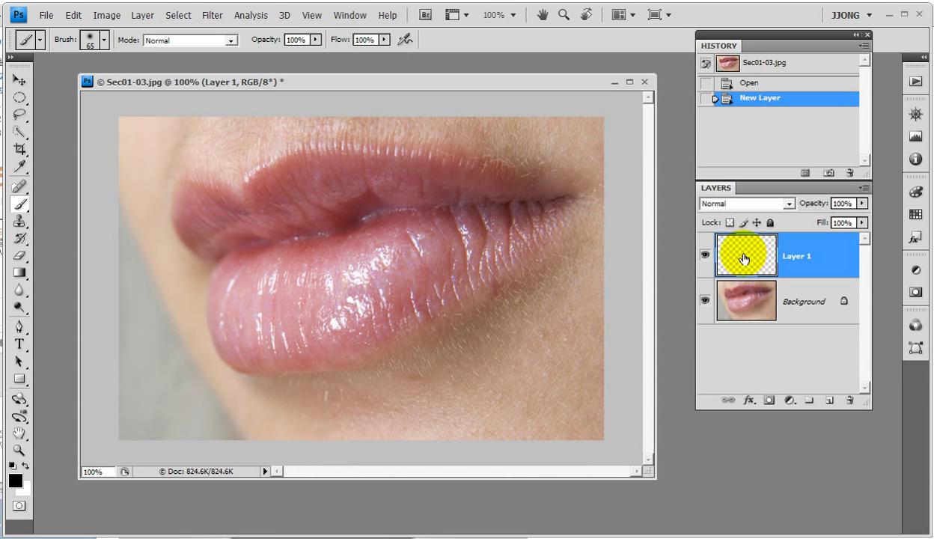
right_click(742, 257)
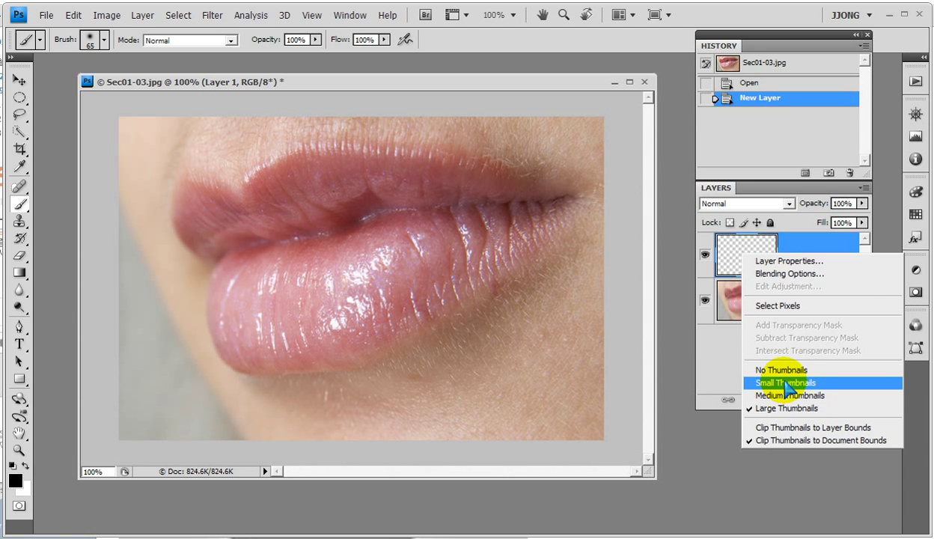
click(782, 408)
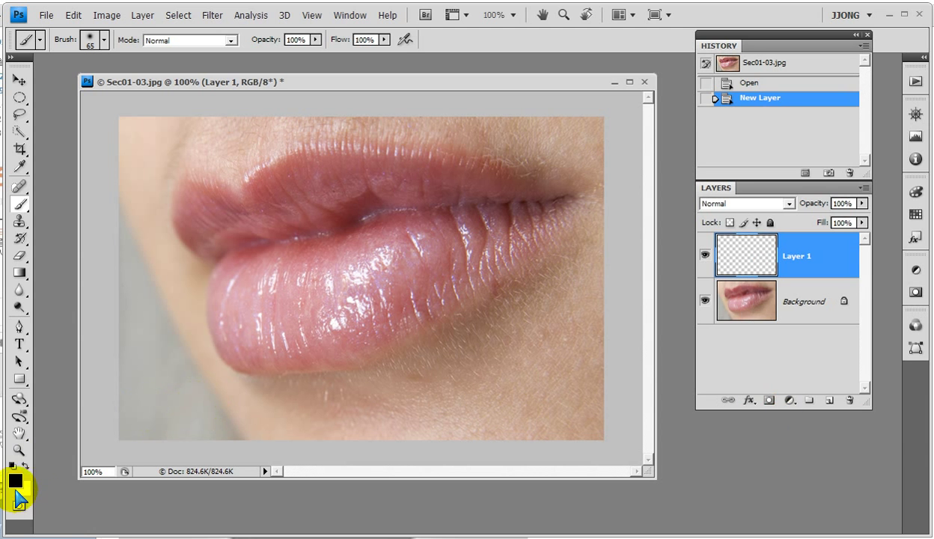
Step: Set the foreground colour to vivid magenta (H 296) and select the Brush tool
click(15, 480)
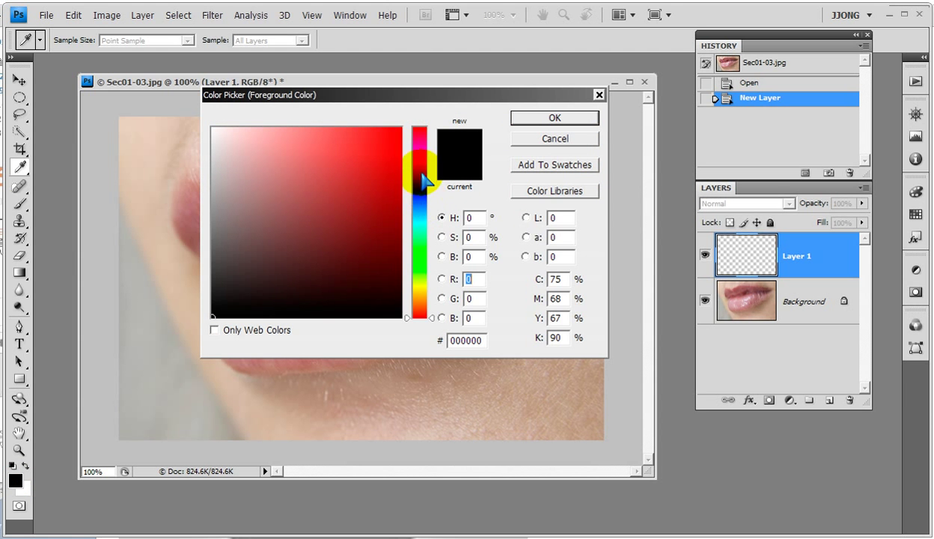
click(423, 161)
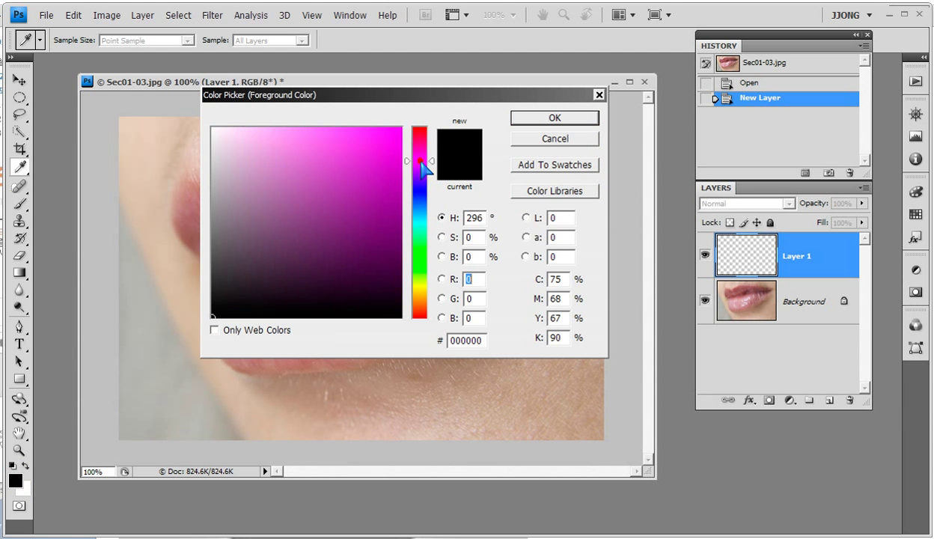
drag(384, 143, 402, 127)
click(538, 116)
key(b)
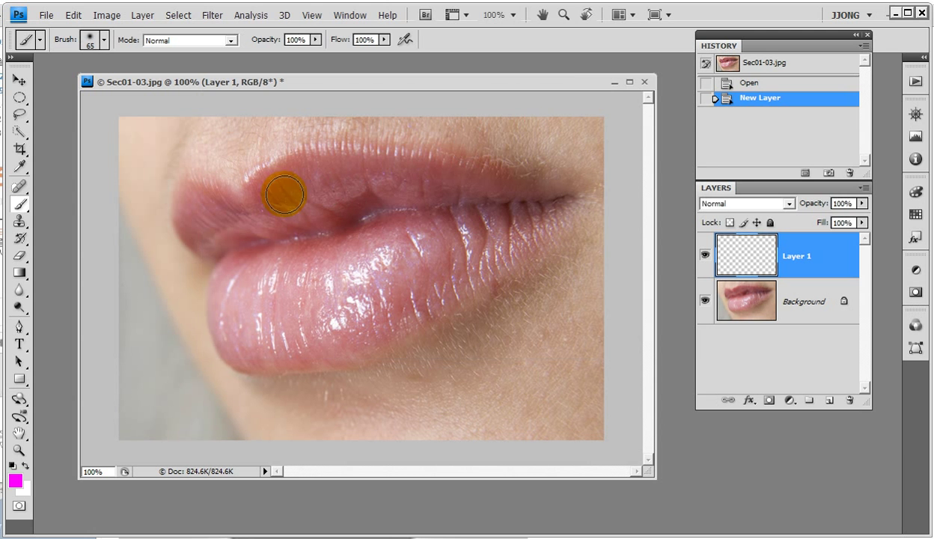
Step: Paint magenta across the upper and lower lips on Layer 1
mouse_move(266, 196)
mouse_down()
mouse_move(316, 166)
mouse_move(420, 176)
mouse_move(250, 213)
mouse_move(203, 193)
mouse_move(188, 219)
mouse_move(237, 249)
mouse_move(338, 220)
mouse_move(470, 202)
mouse_move(229, 265)
mouse_move(257, 277)
mouse_move(407, 240)
mouse_move(487, 206)
mouse_up()
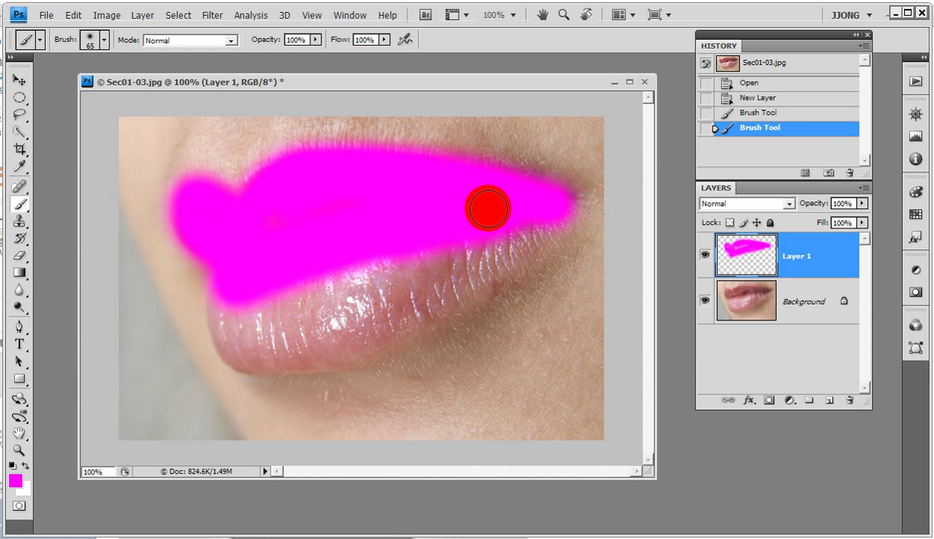
click(327, 202)
mouse_move(239, 281)
mouse_down()
mouse_move(229, 307)
mouse_move(247, 330)
mouse_move(484, 237)
mouse_up()
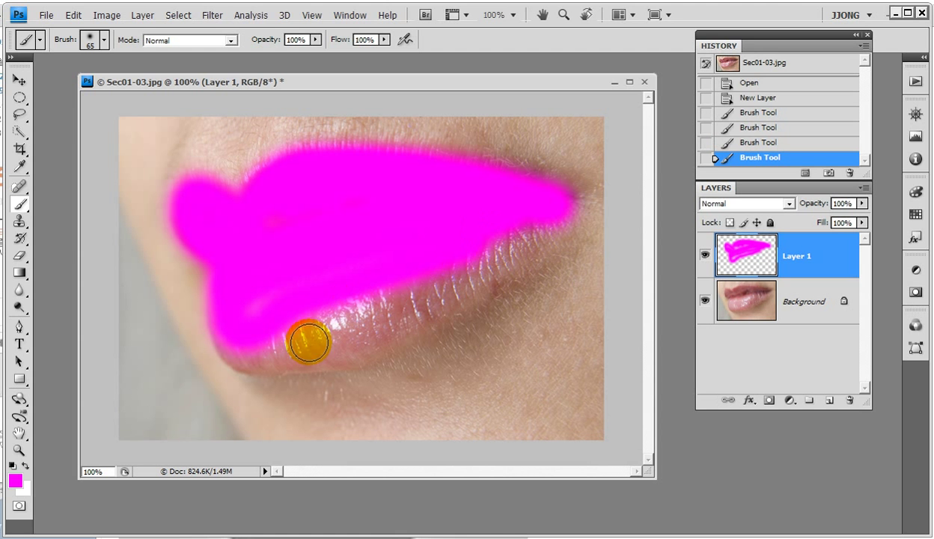
mouse_move(295, 340)
mouse_down()
mouse_move(452, 274)
mouse_move(530, 217)
mouse_up()
mouse_move(409, 294)
mouse_down()
mouse_move(242, 337)
mouse_move(326, 334)
mouse_move(488, 238)
mouse_up()
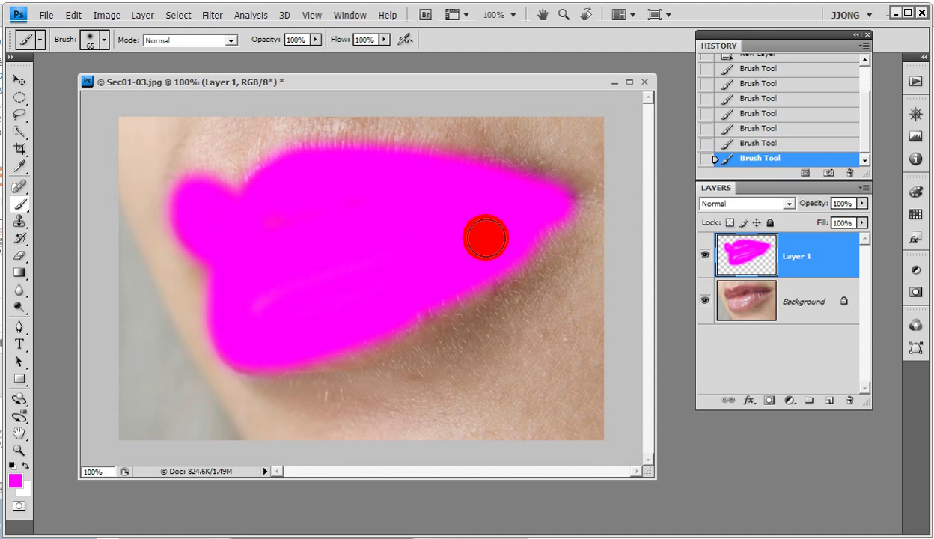
click(274, 344)
drag(277, 340, 495, 235)
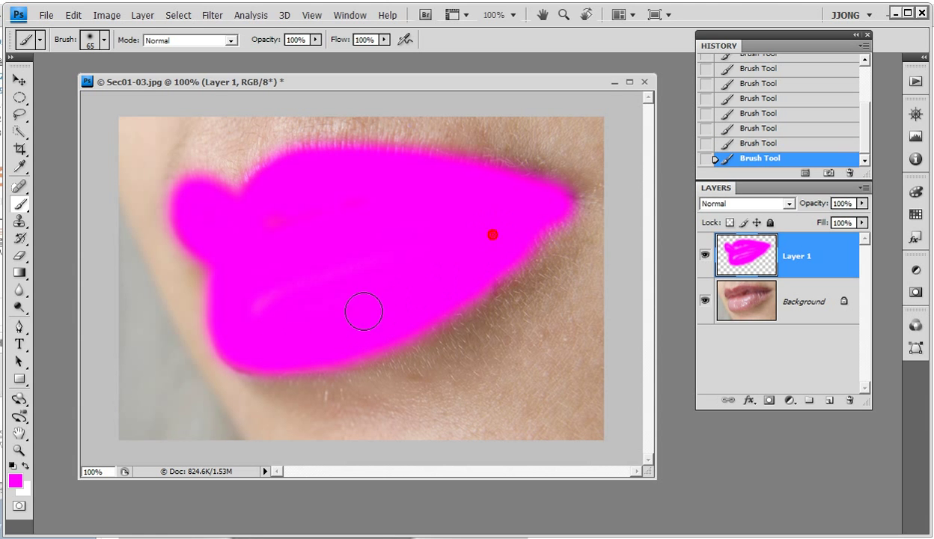
Step: Touch up the magenta paint at the lip corners, lower-lip streak and remaining gaps
drag(246, 345, 405, 194)
click(480, 212)
click(480, 220)
drag(538, 199, 559, 193)
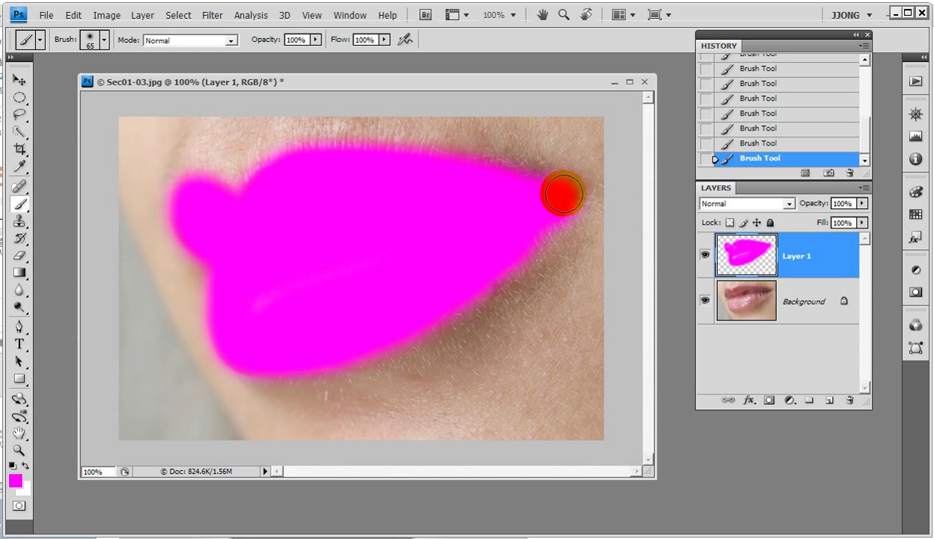
click(548, 188)
drag(308, 261, 323, 298)
drag(244, 321, 519, 207)
click(534, 216)
drag(235, 242, 197, 216)
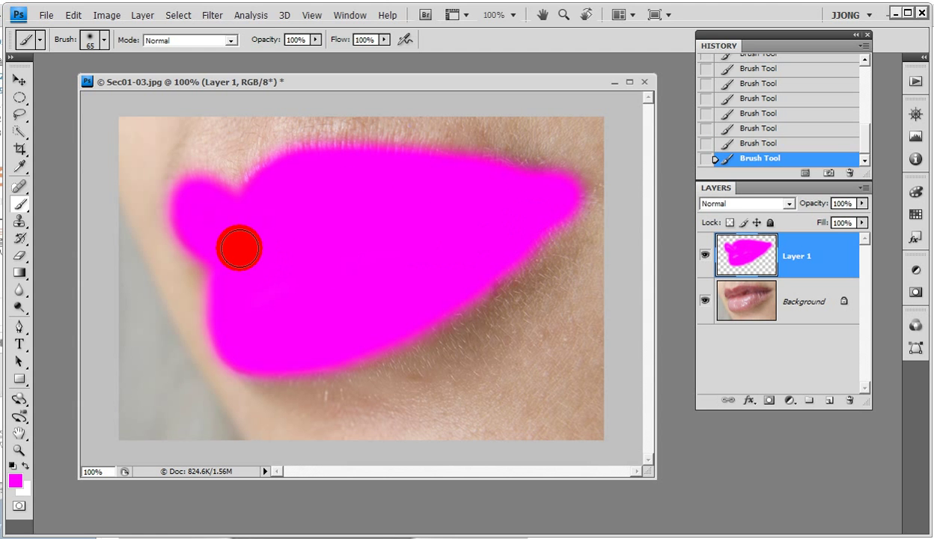
click(307, 233)
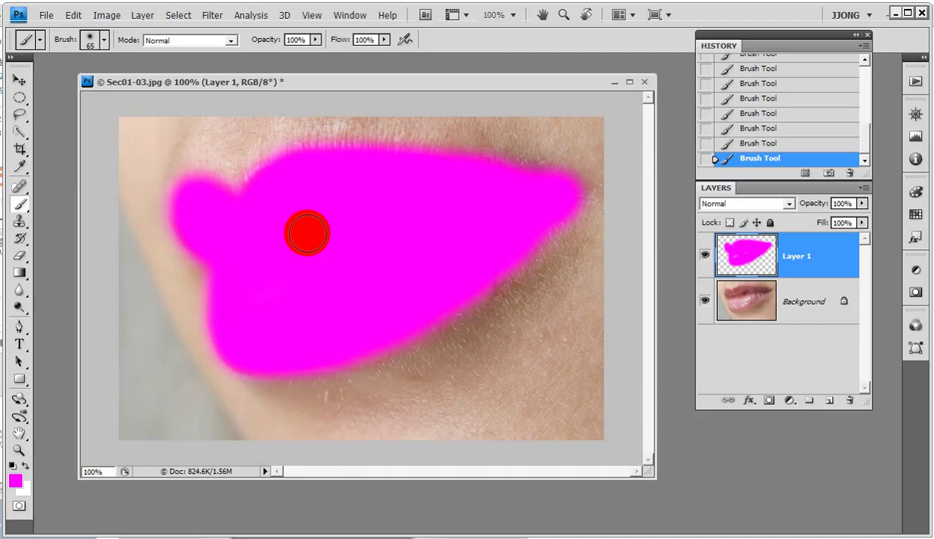
mouse_move(738, 254)
mouse_down()
mouse_move(790, 206)
mouse_move(802, 321)
mouse_up()
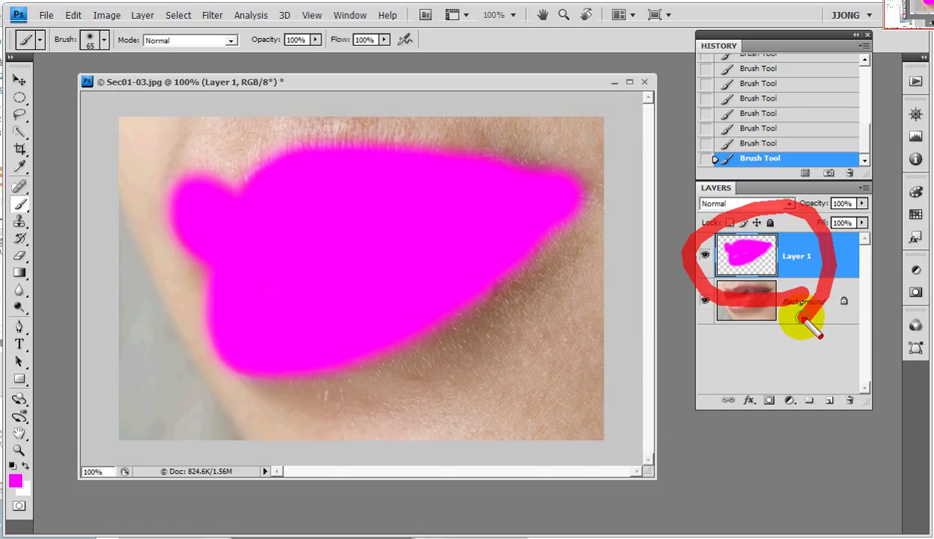
mouse_move(823, 258)
mouse_down()
mouse_move(782, 234)
mouse_move(881, 213)
mouse_move(818, 225)
mouse_move(807, 199)
mouse_up()
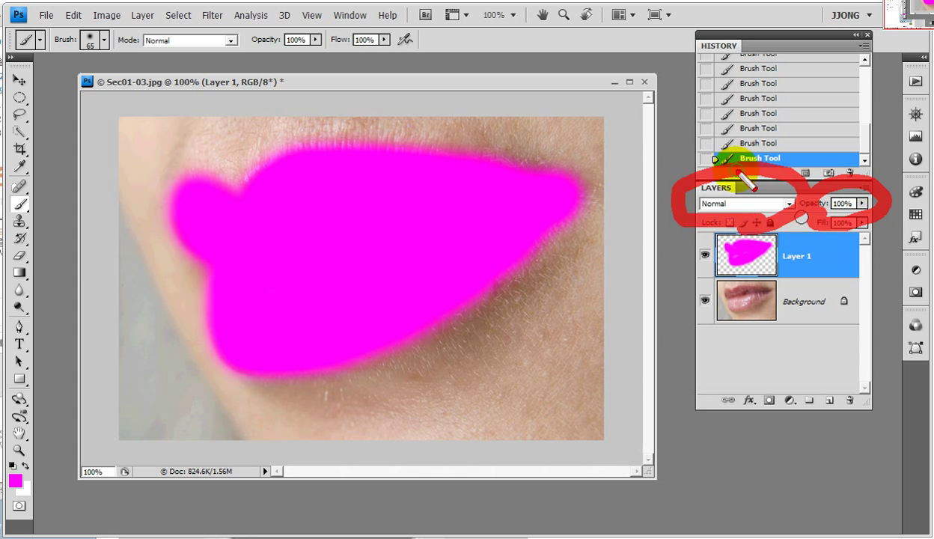
drag(732, 201, 662, 194)
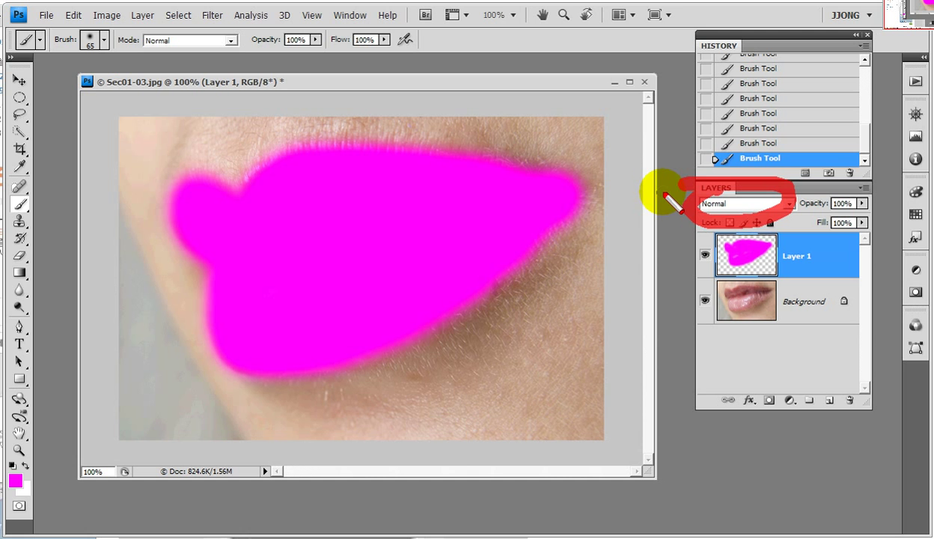
click(759, 204)
click(760, 204)
click(759, 204)
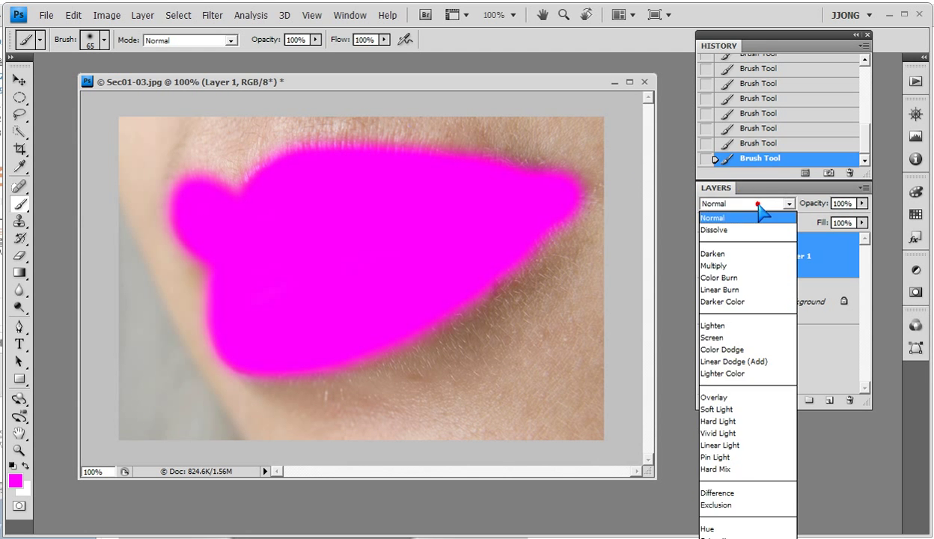
click(758, 204)
click(758, 204)
click(758, 205)
click(758, 205)
click(759, 205)
click(759, 205)
click(758, 204)
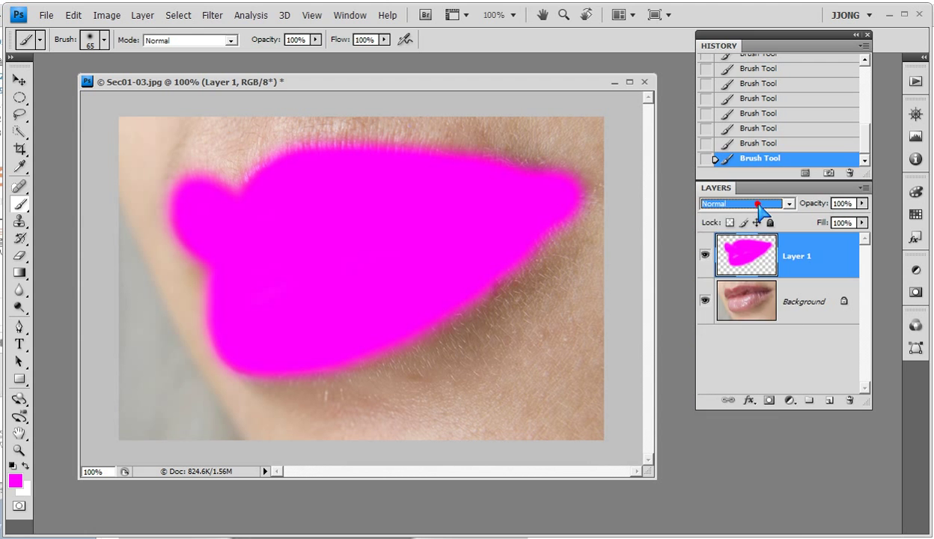
click(758, 204)
click(758, 204)
click(758, 205)
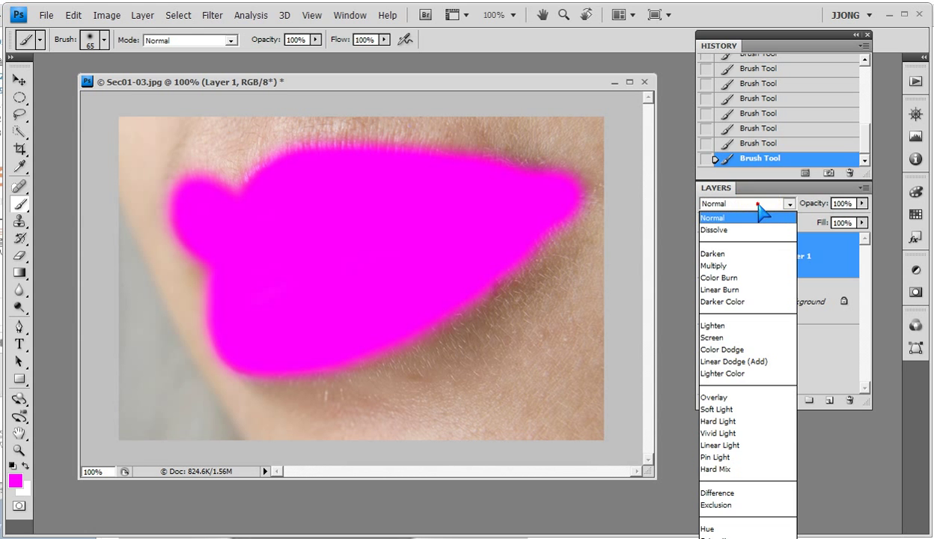
click(759, 204)
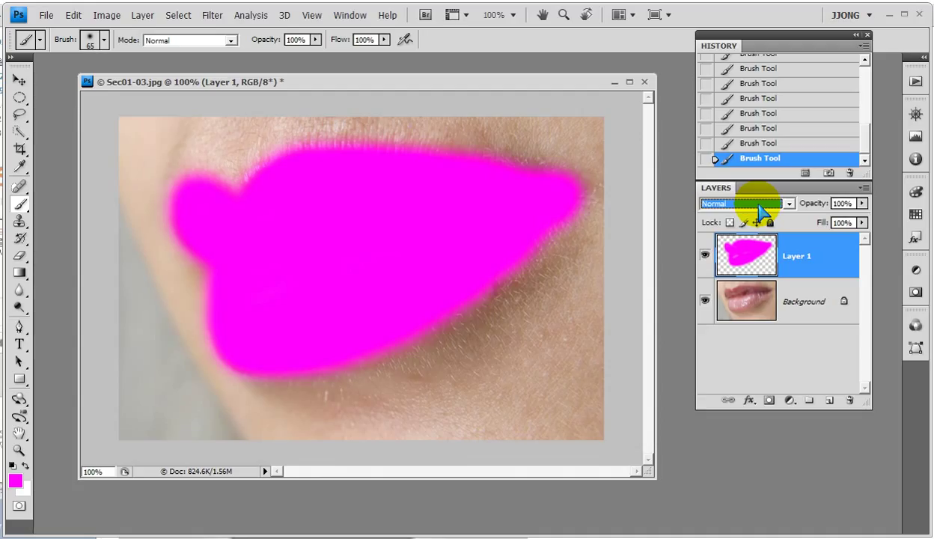
Step: Preview Layer 1 in Overlay, Linear Light and Color Dodge, then settle on Multiply
key(Down)
key(Down)
key(Down)
key(Down)
key(Down)
key(Down)
key(Down)
key(Down)
key(Down)
key(Down)
key(Down)
key(Down)
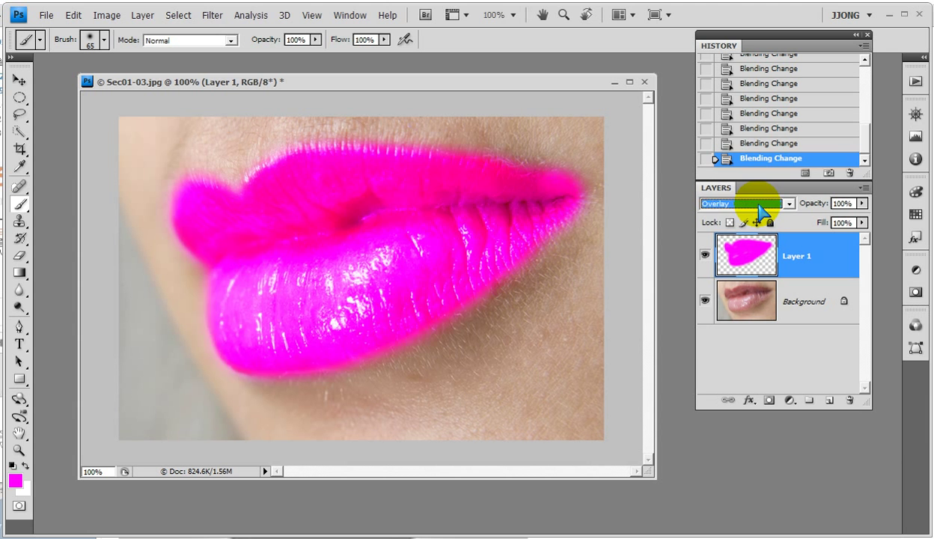
key(Down)
key(Down)
key(Down)
key(Down)
key(Down)
key(Down)
key(Down)
key(Down)
key(Down)
key(Down)
key(Up)
key(Up)
key(Up)
key(Up)
key(Up)
key(Up)
key(Up)
key(Up)
key(Up)
key(Up)
key(Up)
key(Up)
key(Up)
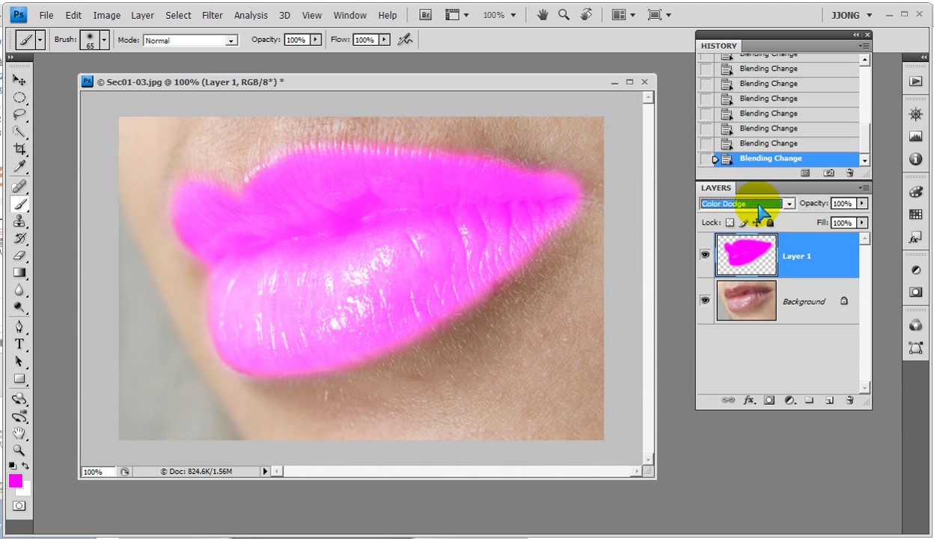
key(Up)
key(Up)
key(Up)
key(Up)
key(Up)
key(Up)
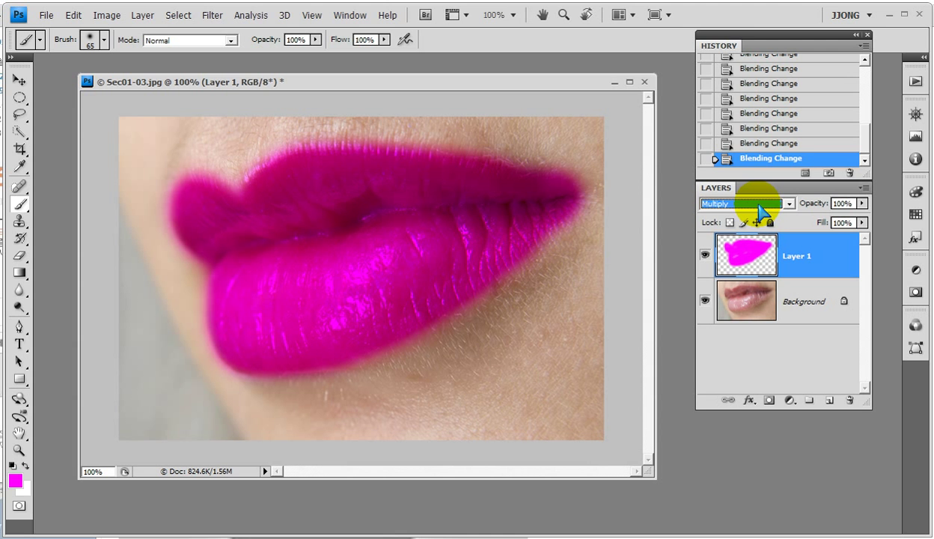
mouse_move(749, 243)
mouse_down()
mouse_move(730, 288)
mouse_move(794, 260)
mouse_move(791, 279)
mouse_up()
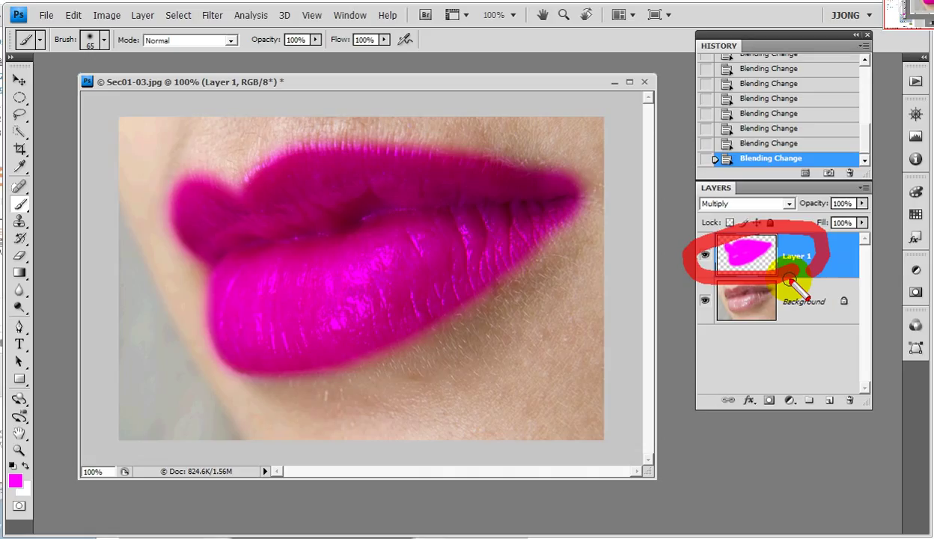